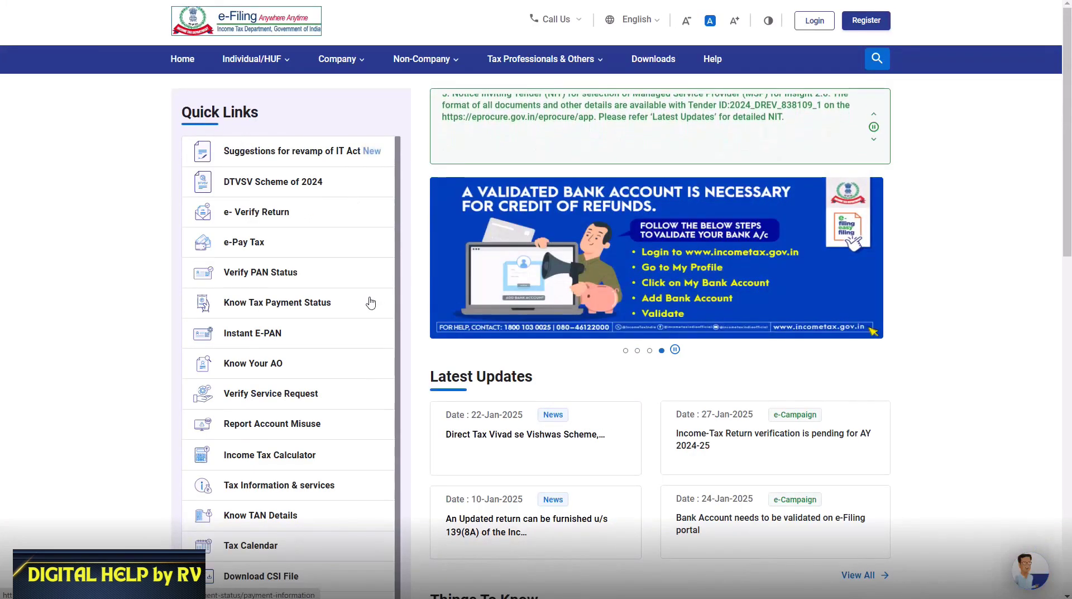
Check the PAN's Link Aadhaar Status from Quick Links, then open the Link Aadhaar form
{"action": "scroll", "coordinate": [352, 319], "scroll_direction": "down", "scroll_amount": 5}
{"action": "scroll", "coordinate": [344, 317], "scroll_direction": "down", "scroll_amount": 2}
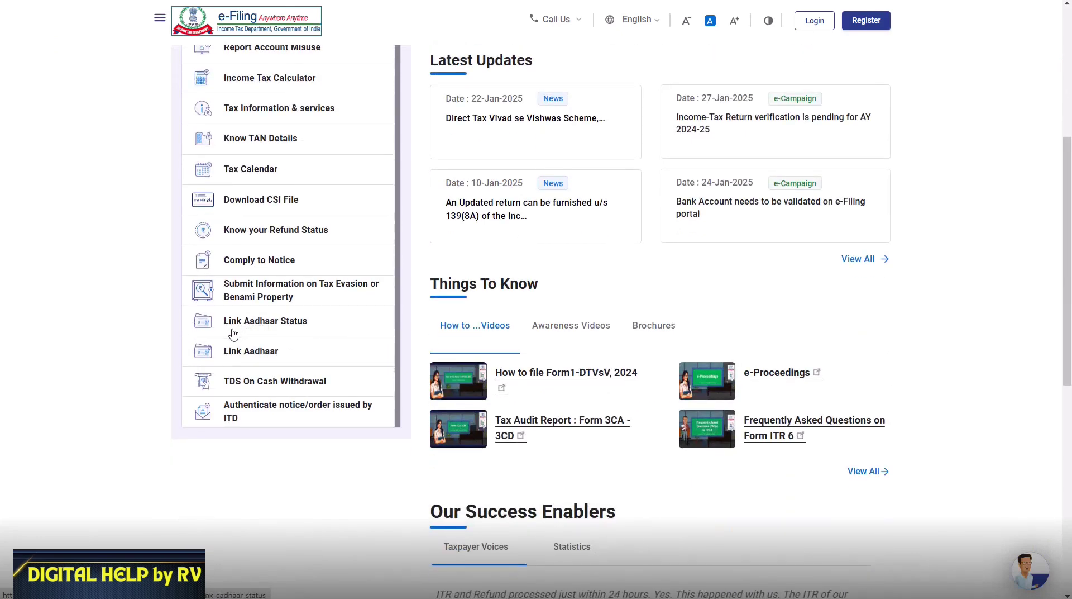
{"action": "left_click", "coordinate": [297, 338]}
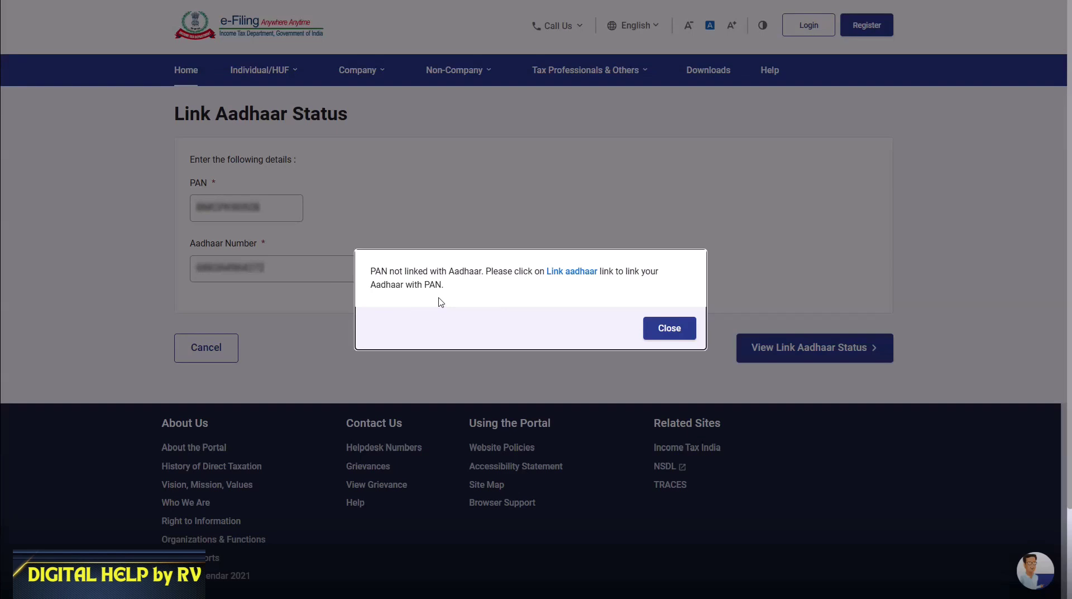
{"action": "left_click", "coordinate": [558, 273]}
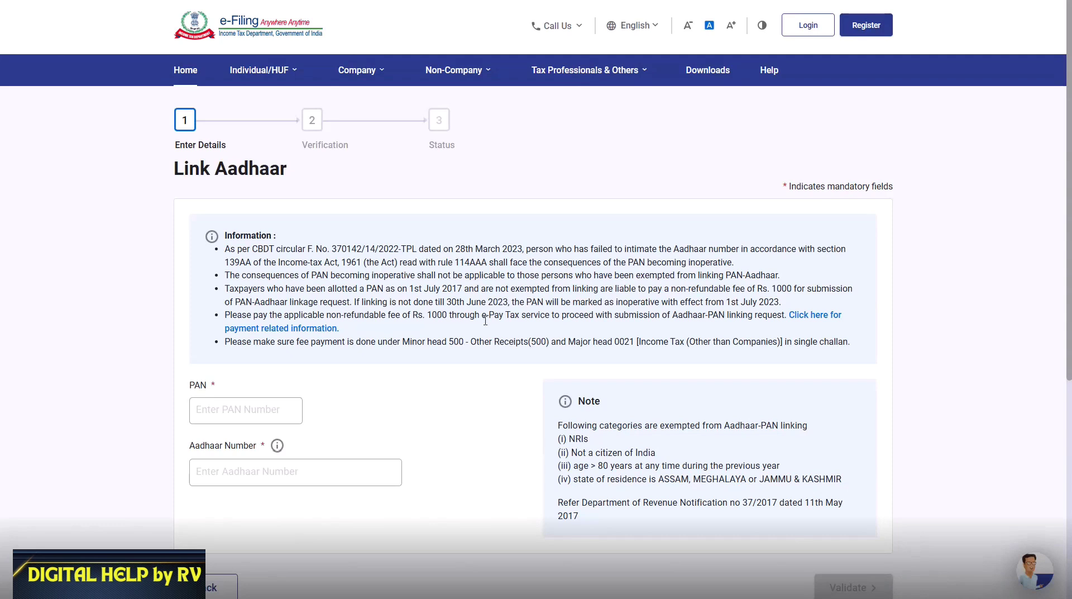
Enter the PAN and Aadhaar number, validate, and proceed to pay the linking fee through e-Pay Tax
{"action": "left_click", "coordinate": [241, 411]}
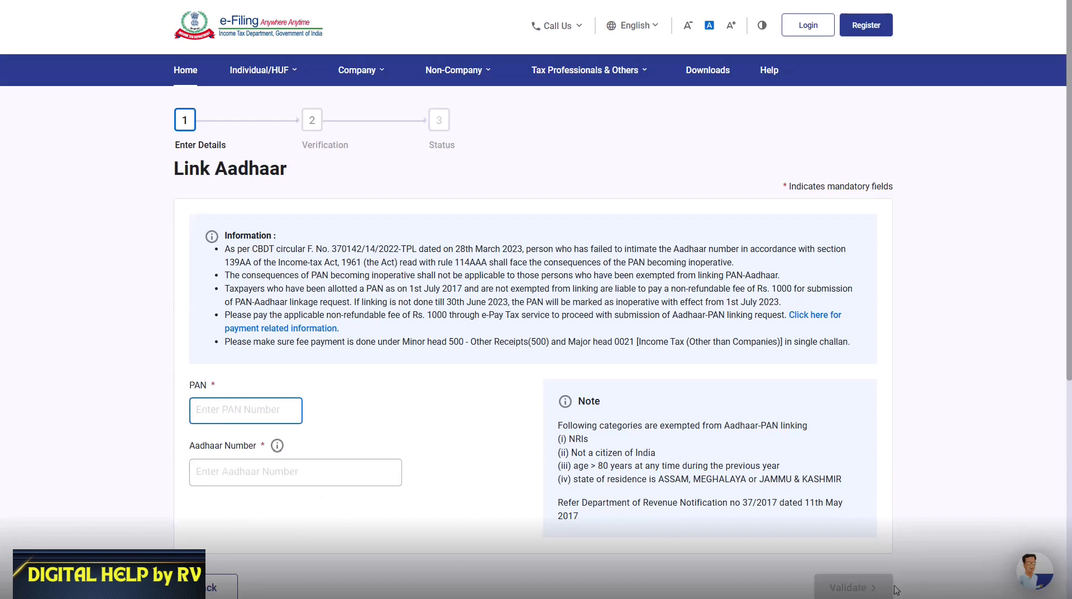
{"action": "scroll", "coordinate": [894, 587], "scroll_direction": "down", "scroll_amount": 1}
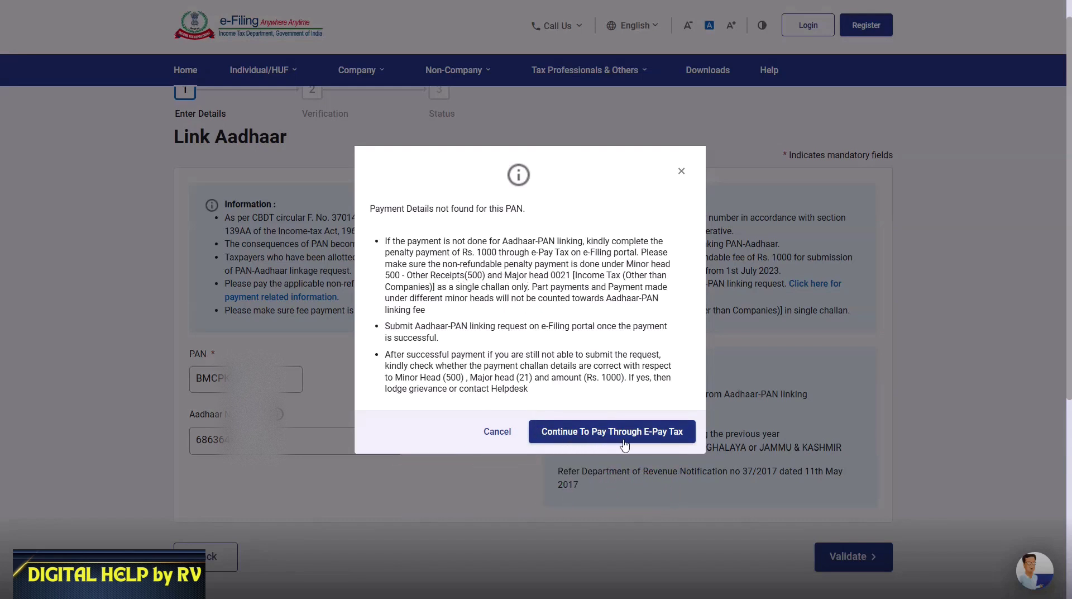
{"action": "left_click", "coordinate": [655, 441]}
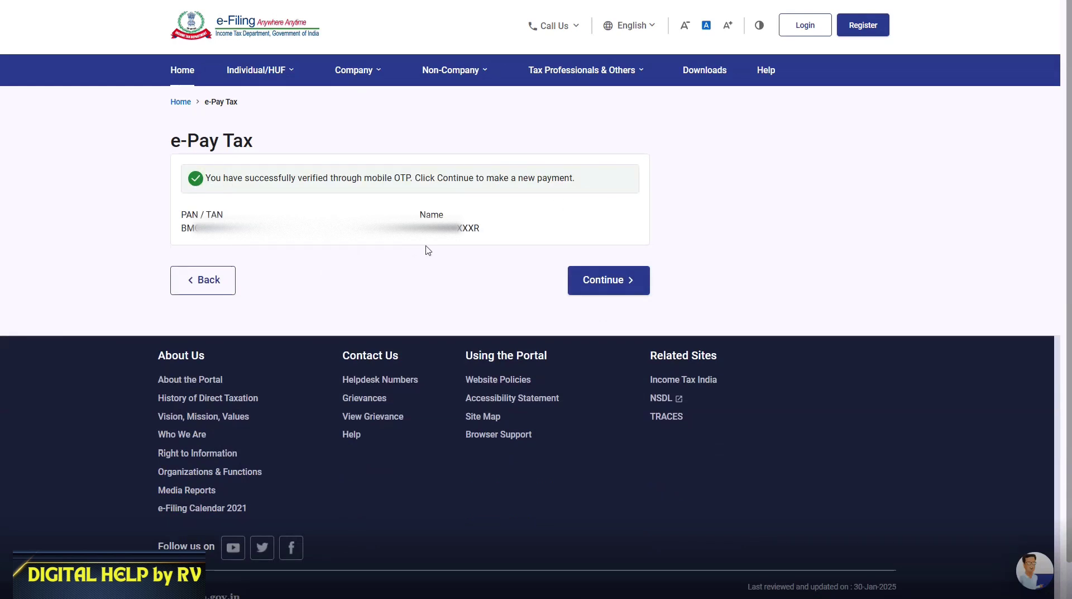
After the mobile OTP verification, start a new Income Tax category payment
{"action": "left_click", "coordinate": [605, 283]}
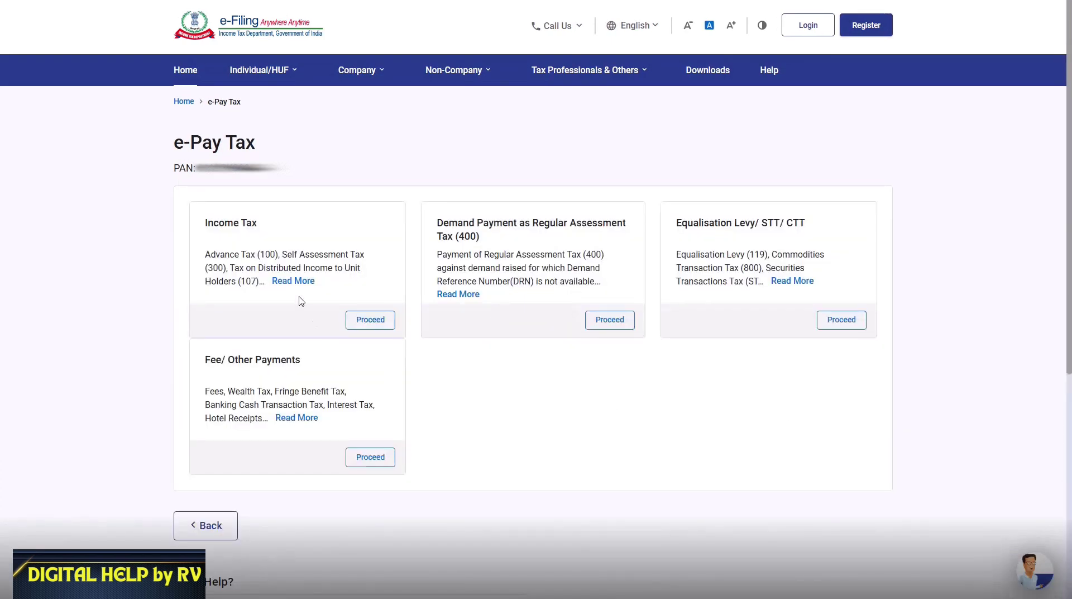
{"action": "left_click", "coordinate": [374, 323]}
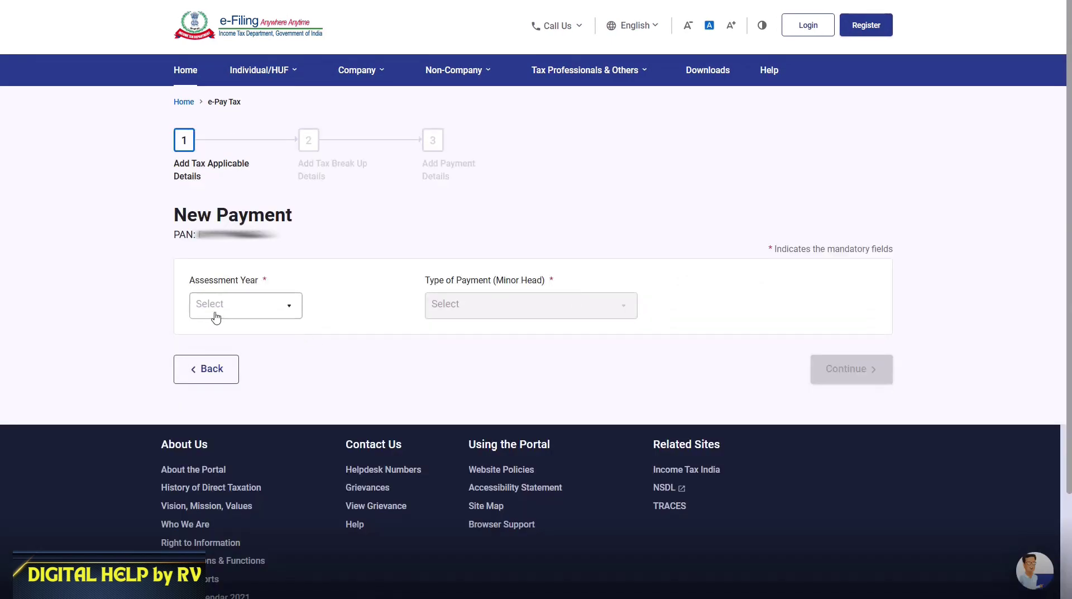
Choose AY 2025-26, Other Receipts (500) and the PAN-Aadhaar linking delay fee, then continue
{"action": "left_click", "coordinate": [290, 314]}
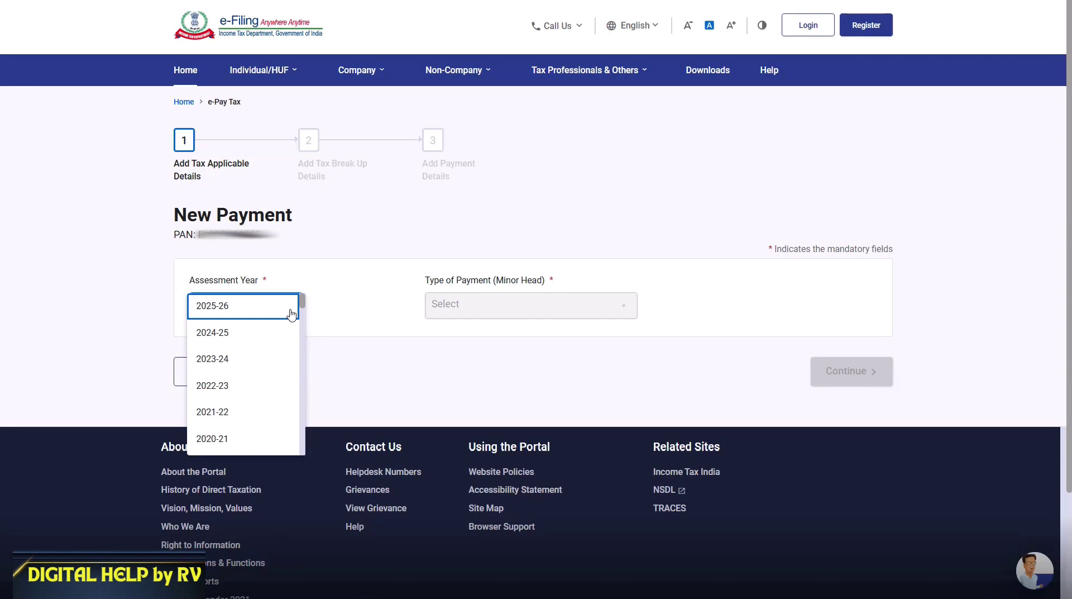
{"action": "left_click", "coordinate": [221, 311]}
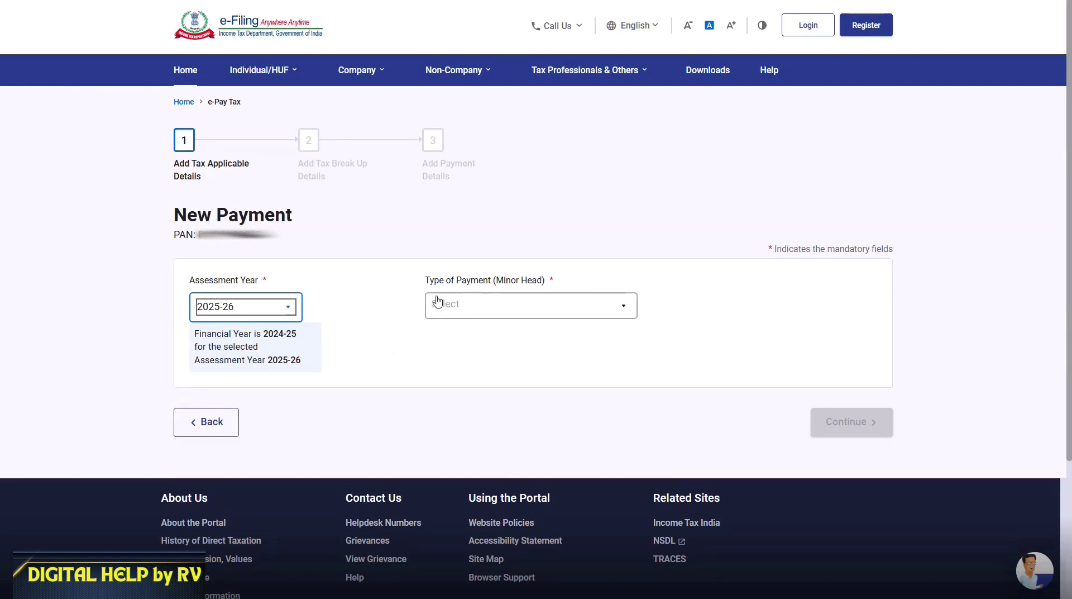
{"action": "left_click", "coordinate": [494, 306]}
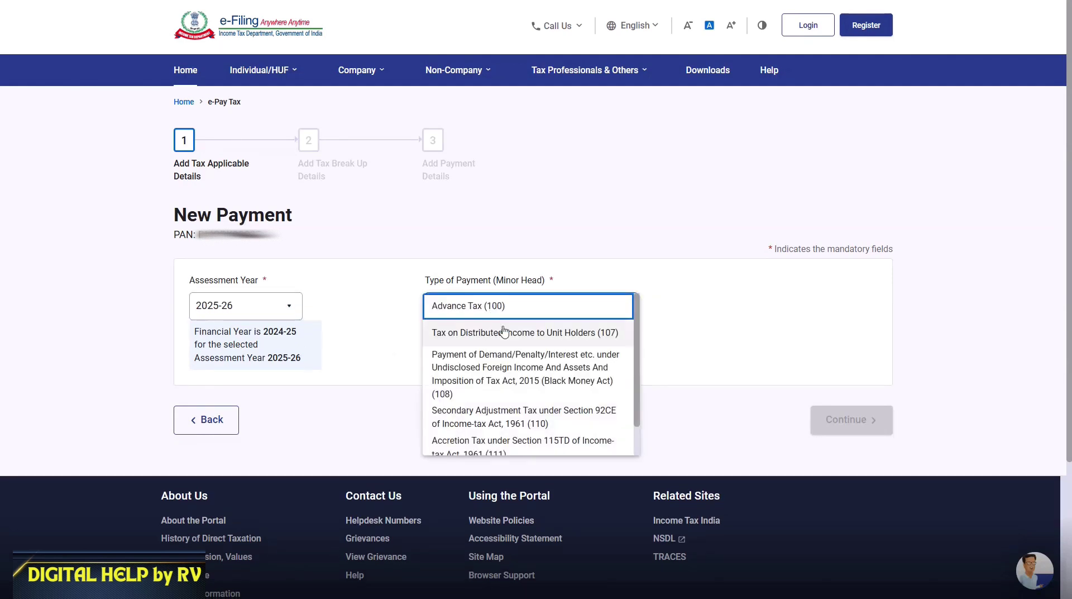
{"action": "scroll", "coordinate": [529, 375], "scroll_direction": "down", "scroll_amount": 1}
{"action": "scroll", "coordinate": [530, 376], "scroll_direction": "down", "scroll_amount": 1}
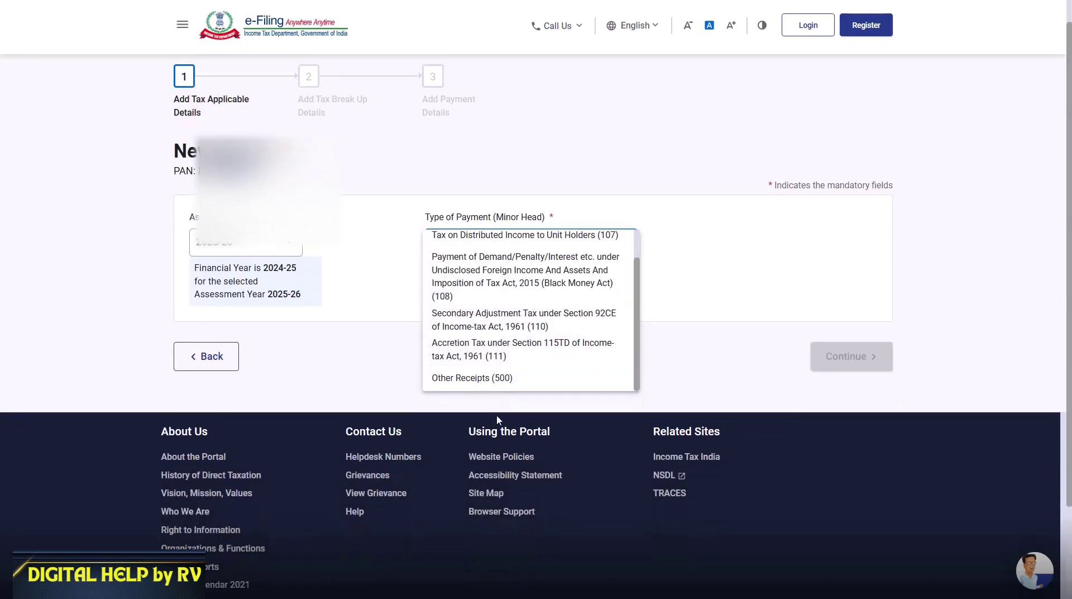
{"action": "left_click", "coordinate": [475, 384]}
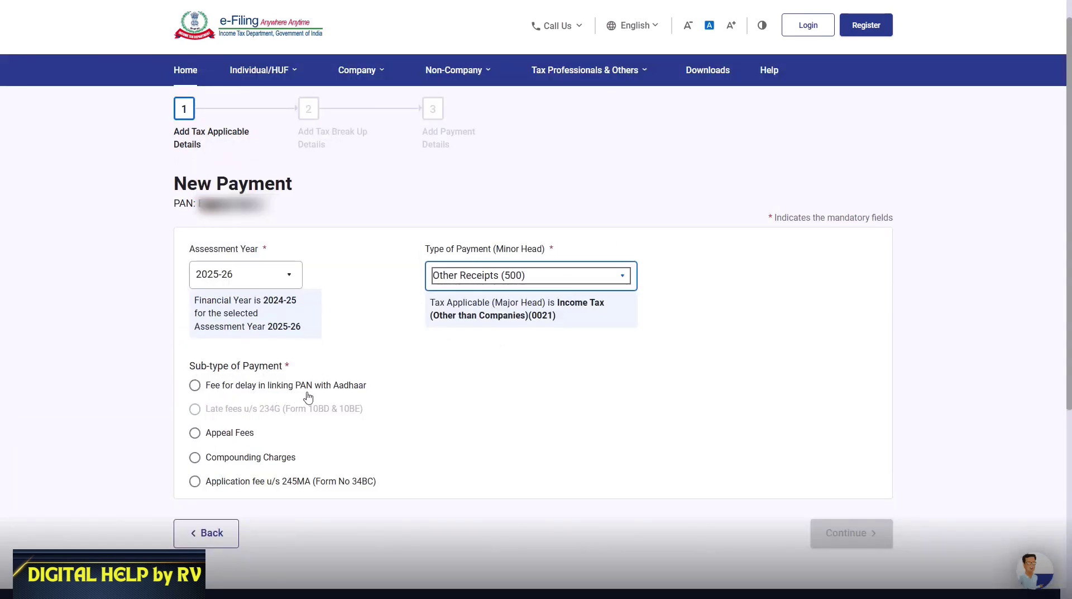
{"action": "left_click", "coordinate": [195, 385]}
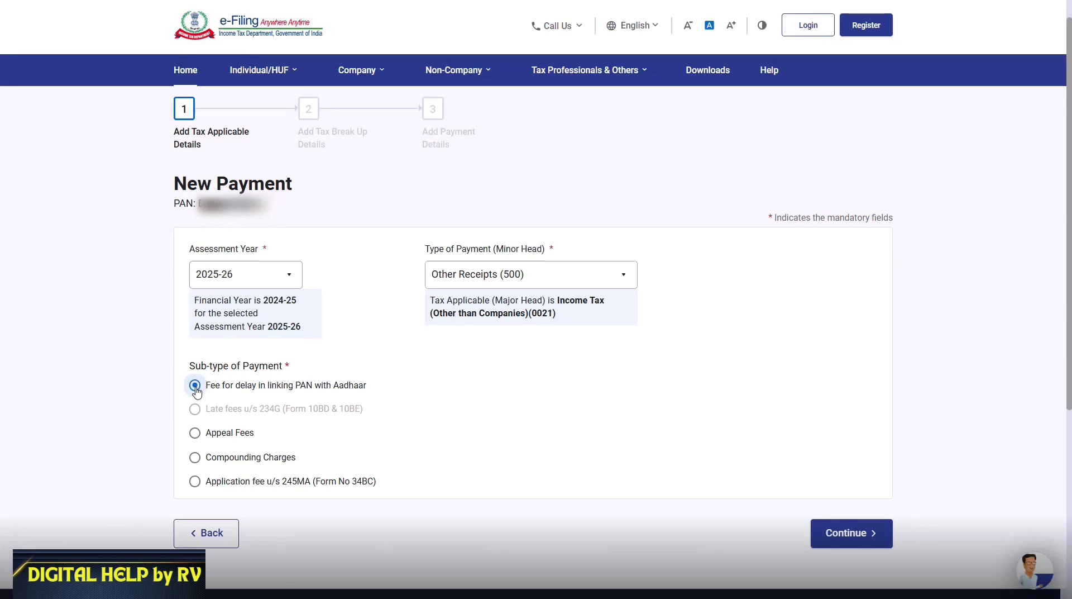
{"action": "left_click", "coordinate": [882, 547]}
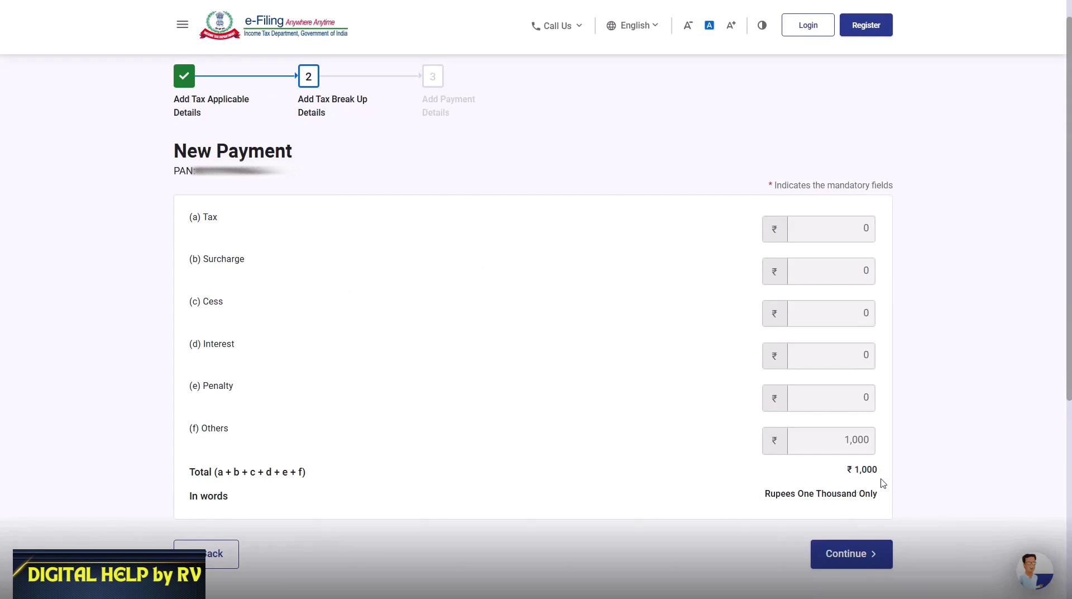
Accept the ₹1,000 break-up and choose State Bank Of India as the payment gateway
{"action": "left_click", "coordinate": [854, 555]}
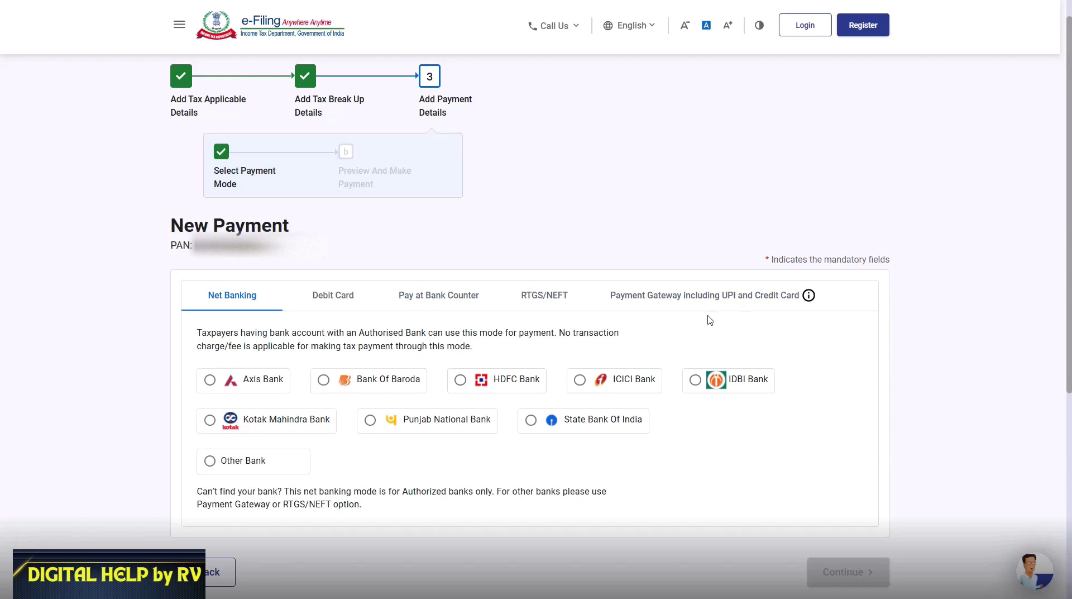
{"action": "left_click", "coordinate": [665, 302]}
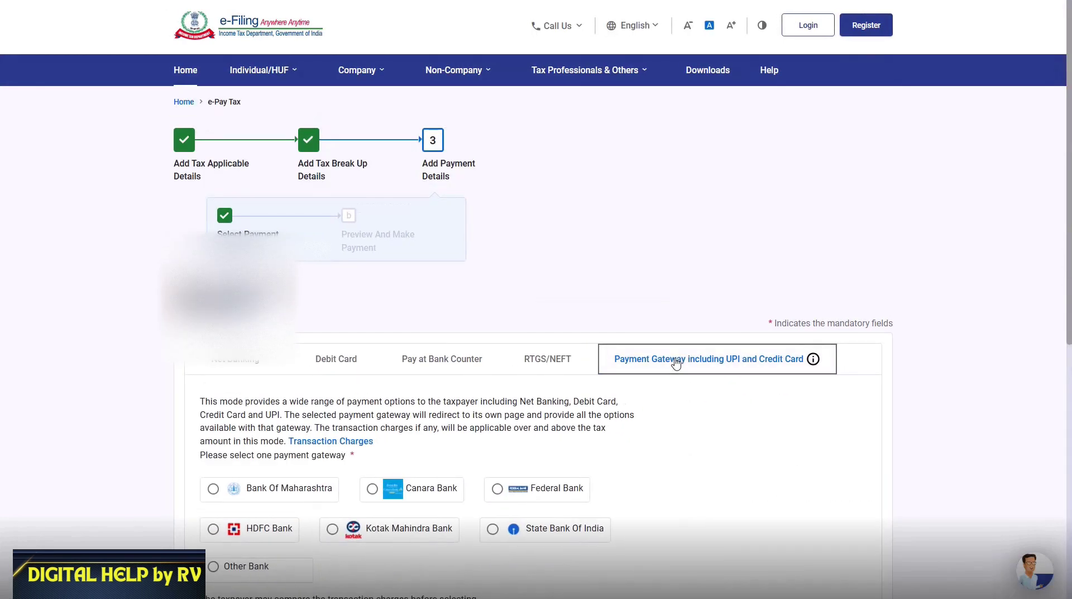
{"action": "scroll", "coordinate": [665, 380], "scroll_direction": "down", "scroll_amount": 4}
{"action": "left_click", "coordinate": [494, 309]}
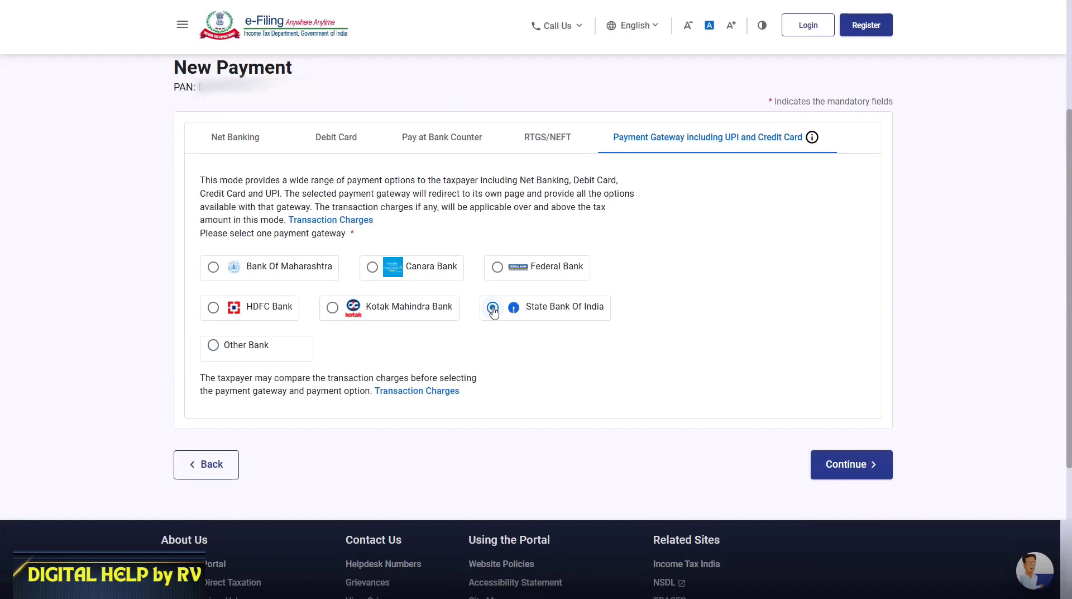
{"action": "left_click", "coordinate": [850, 474]}
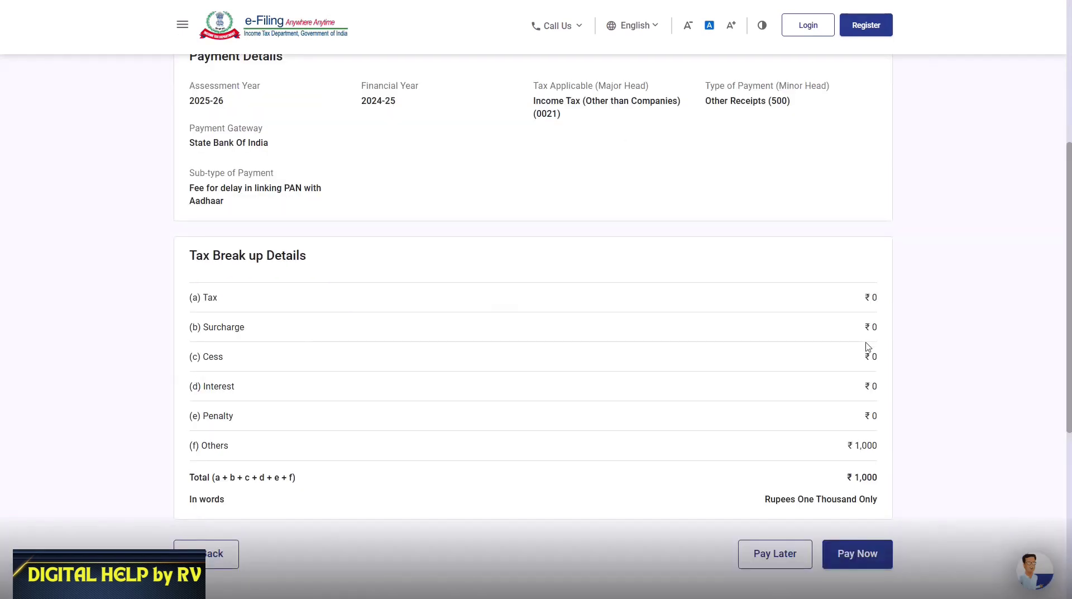
Pay the ₹1,000 fee, agreeing to the terms and conditions and submitting it to the bank
{"action": "left_click", "coordinate": [842, 557]}
{"action": "scroll", "coordinate": [562, 292], "scroll_direction": "down", "scroll_amount": 10}
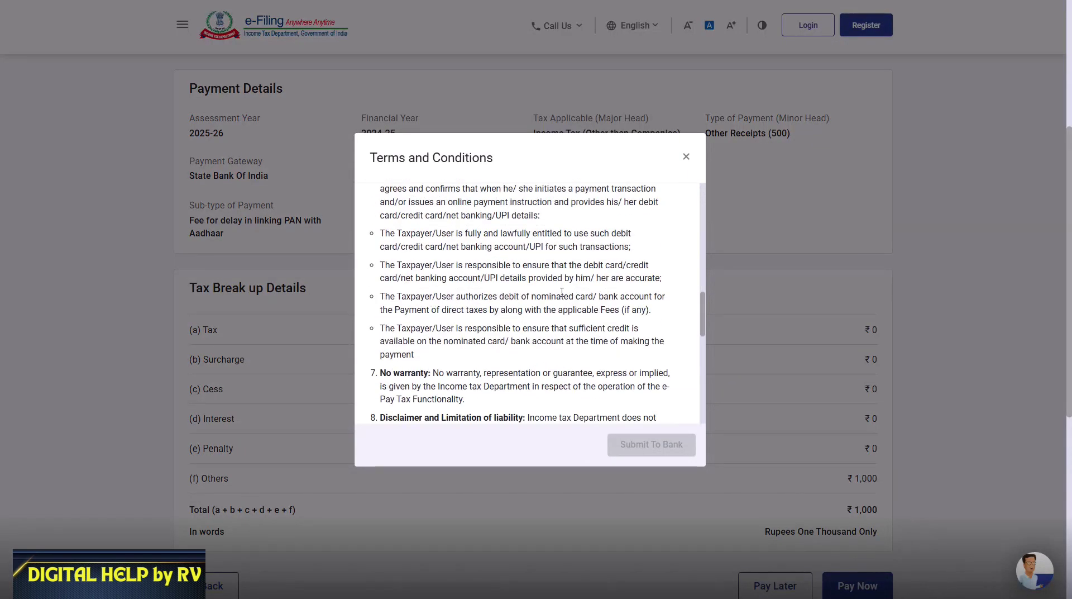
{"action": "scroll", "coordinate": [562, 292], "scroll_direction": "down", "scroll_amount": 10}
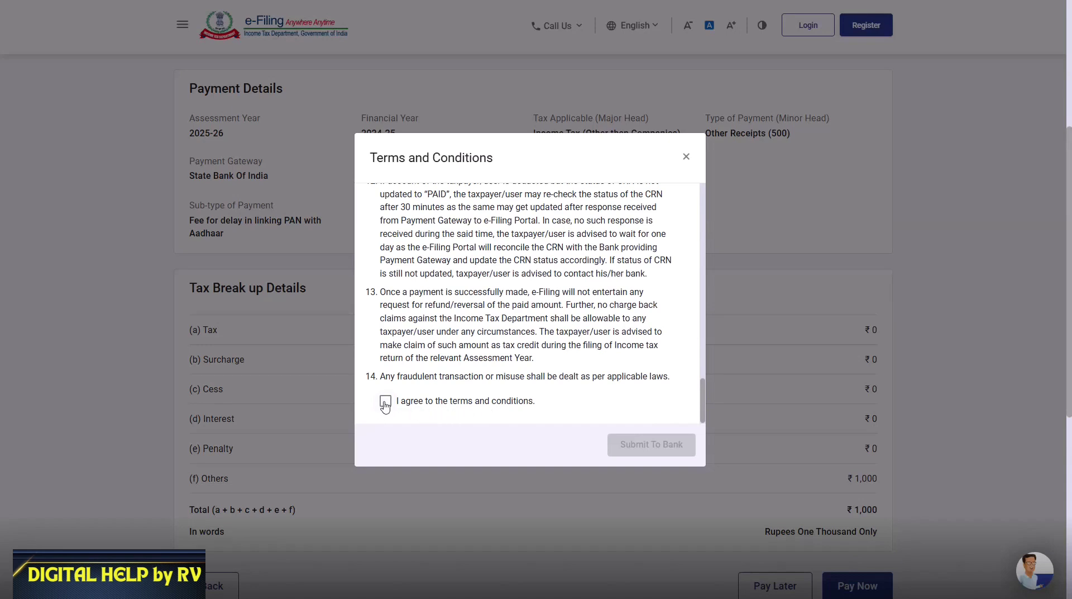
{"action": "left_click", "coordinate": [385, 402]}
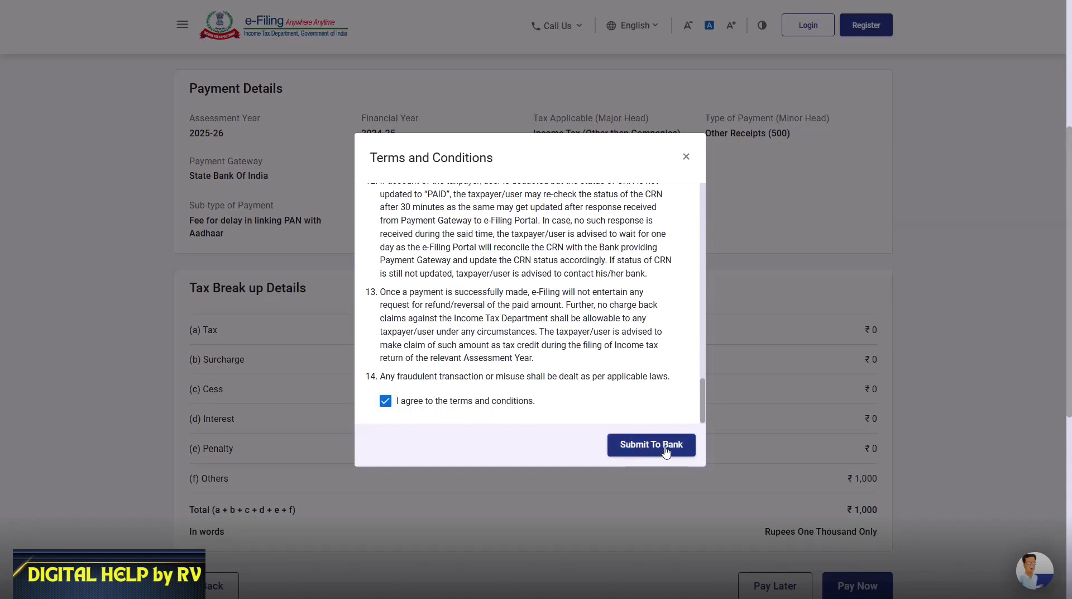
{"action": "left_click", "coordinate": [667, 451]}
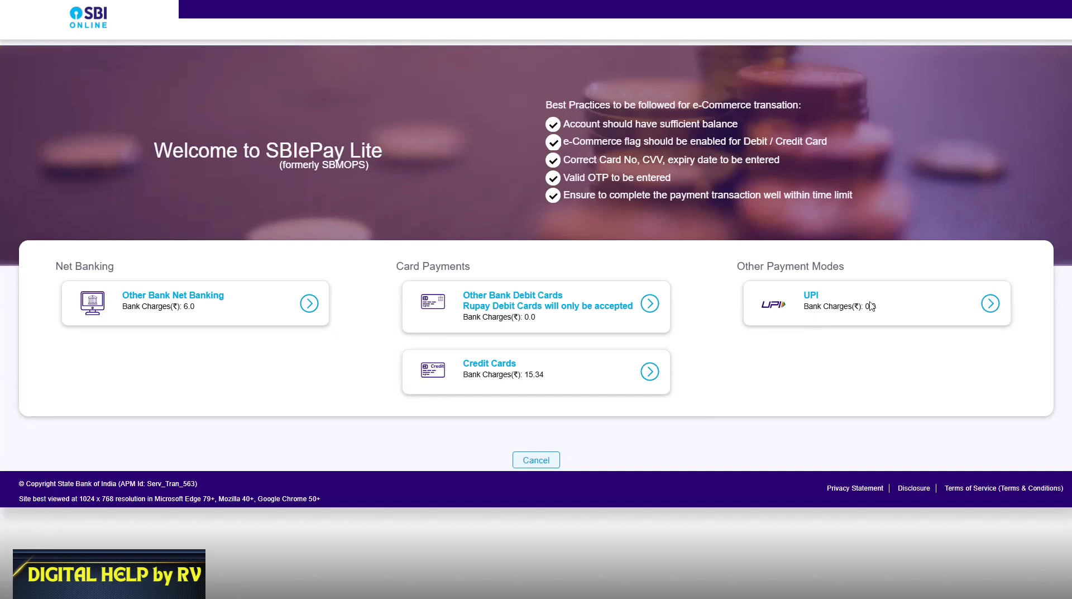
Pay the ₹1,000 by UPI QR code in SBI ePay Lite and acknowledge the success alert
{"action": "left_click", "coordinate": [871, 306]}
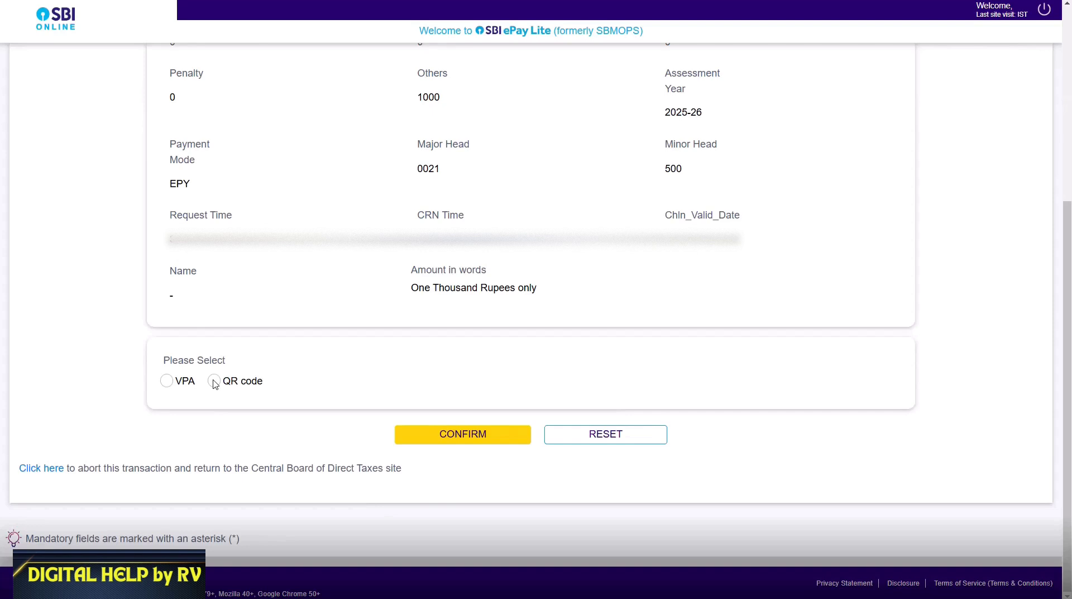
{"action": "left_click", "coordinate": [214, 382]}
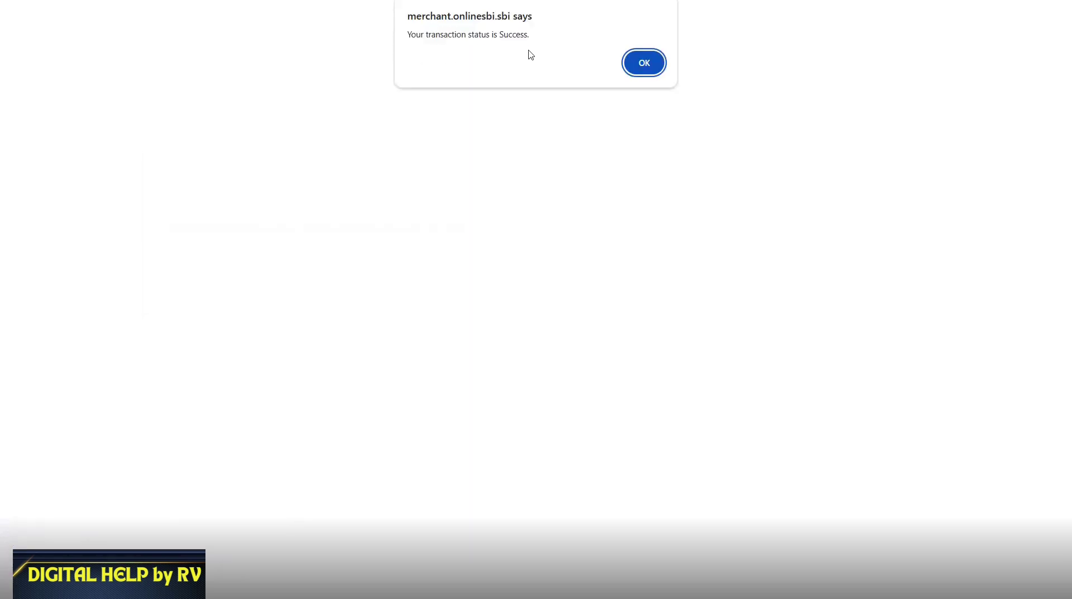
{"action": "left_click", "coordinate": [643, 64]}
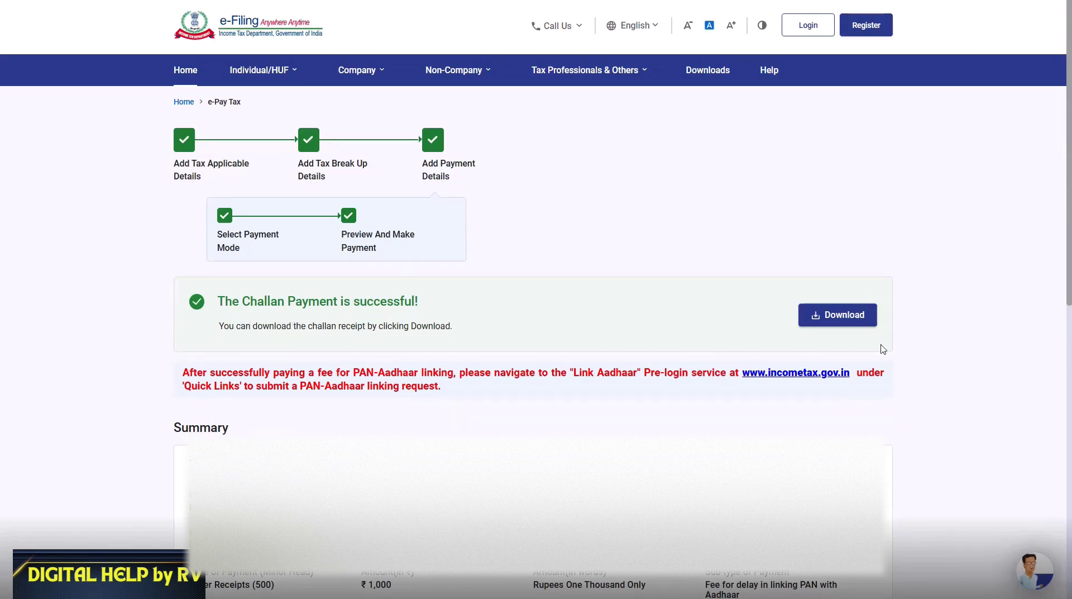
Download the ₹1,000 linking-fee challan receipt from the payment success page
{"action": "left_click", "coordinate": [845, 328]}
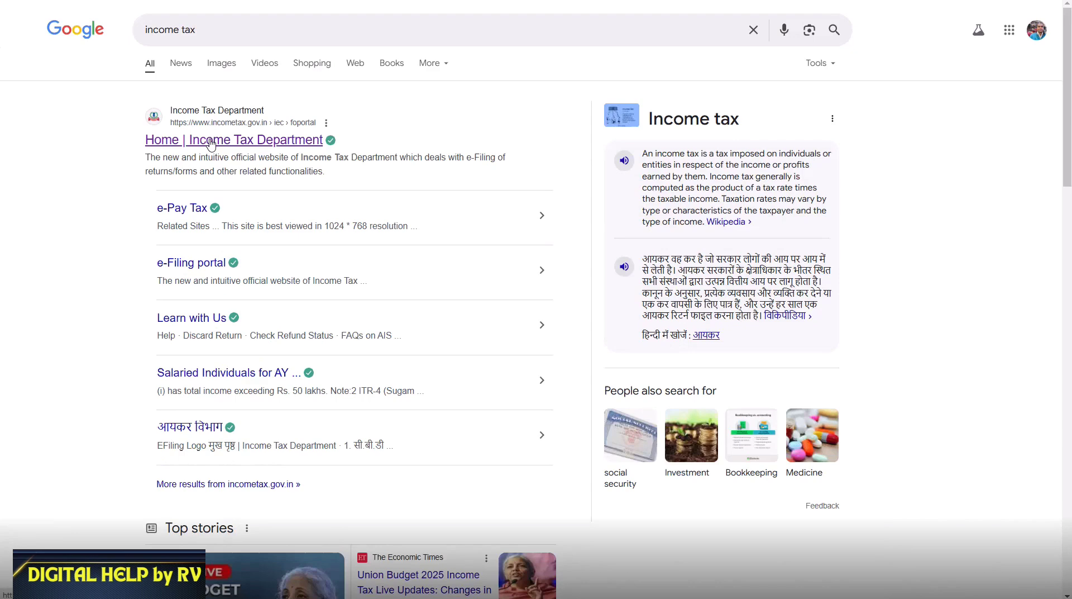
From the home page, recheck Link Aadhaar Status for the PAN and go to the Link Aadhaar request
{"action": "left_click", "coordinate": [208, 136]}
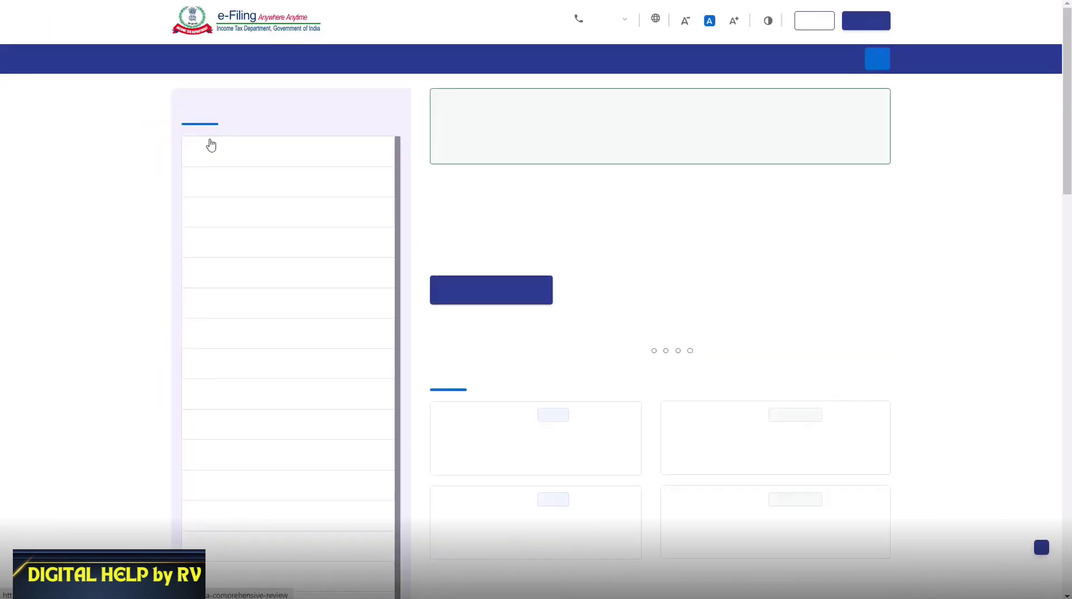
{"action": "scroll", "coordinate": [279, 174], "scroll_direction": "down", "scroll_amount": 1}
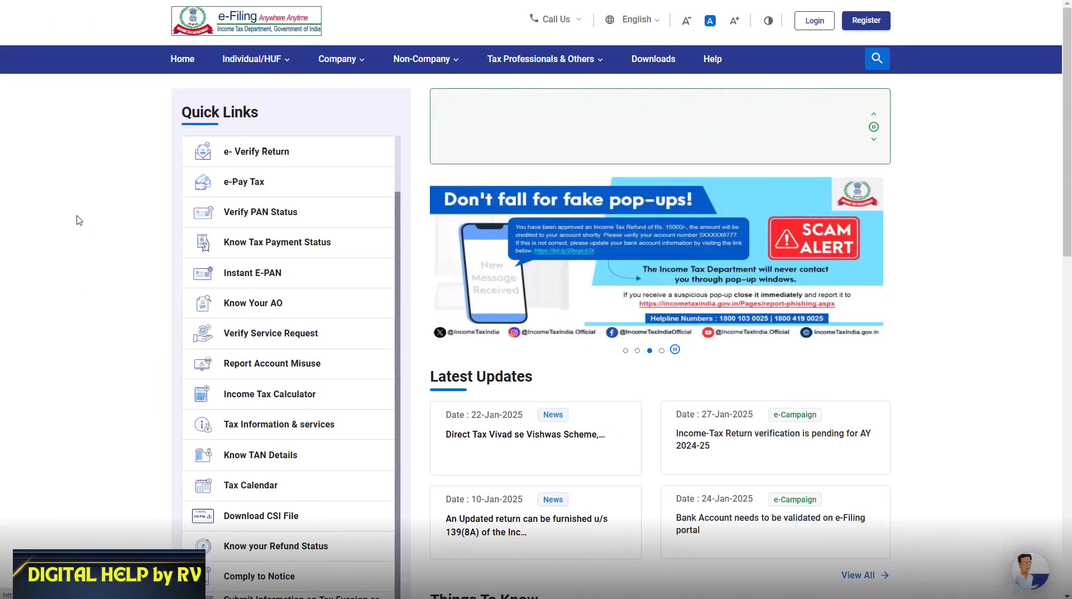
{"action": "scroll", "coordinate": [78, 245], "scroll_direction": "down", "scroll_amount": 2}
{"action": "scroll", "coordinate": [77, 258], "scroll_direction": "down", "scroll_amount": 3}
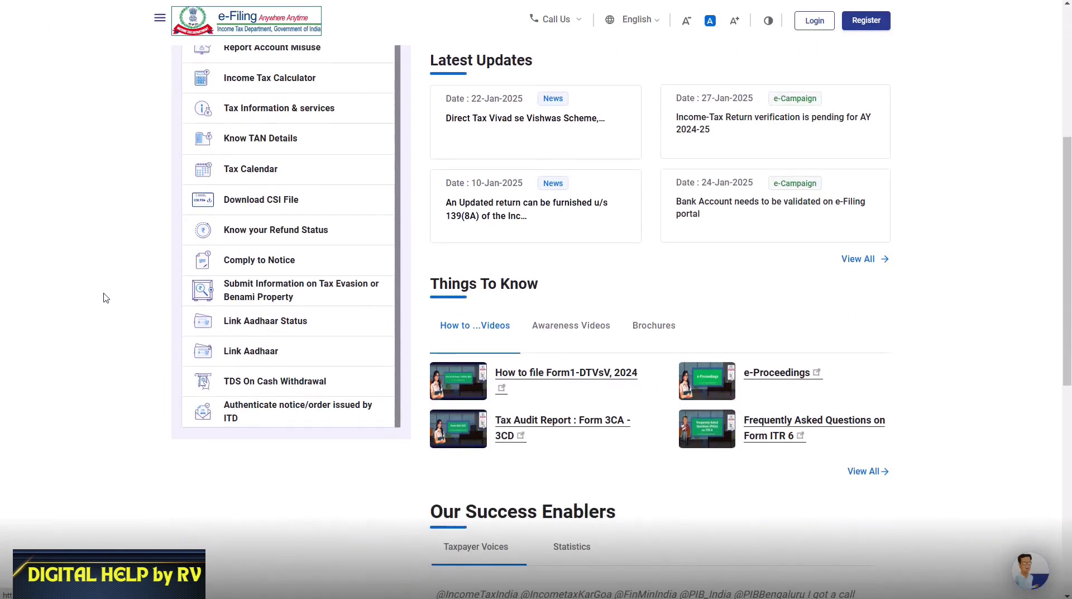
{"action": "left_click", "coordinate": [277, 326]}
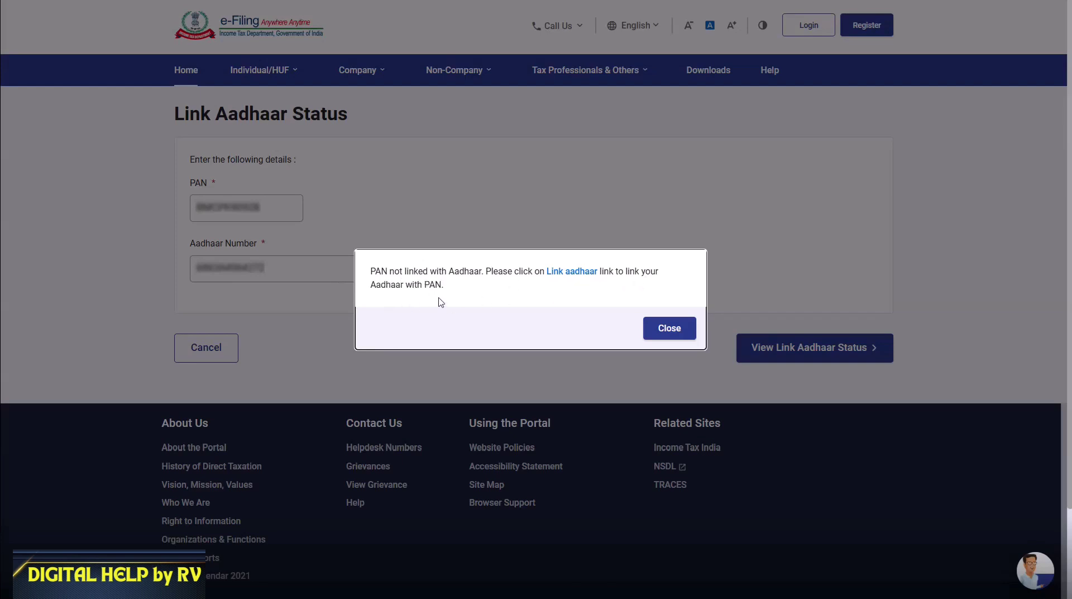
{"action": "left_click", "coordinate": [558, 278]}
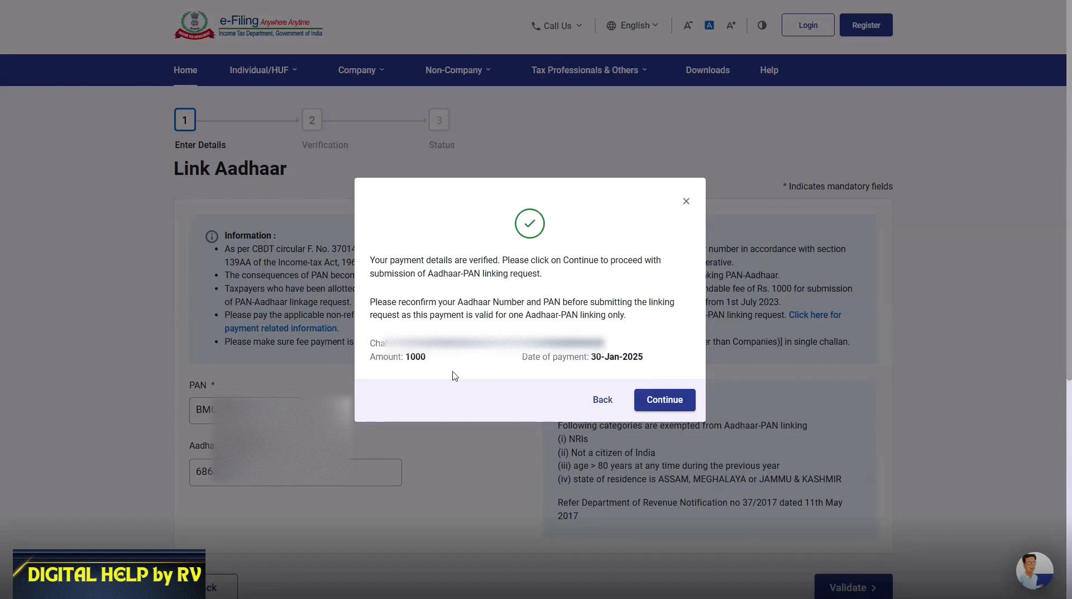
Continue past the payment-verified confirmation to the Aadhaar linking form
{"action": "left_click", "coordinate": [657, 400]}
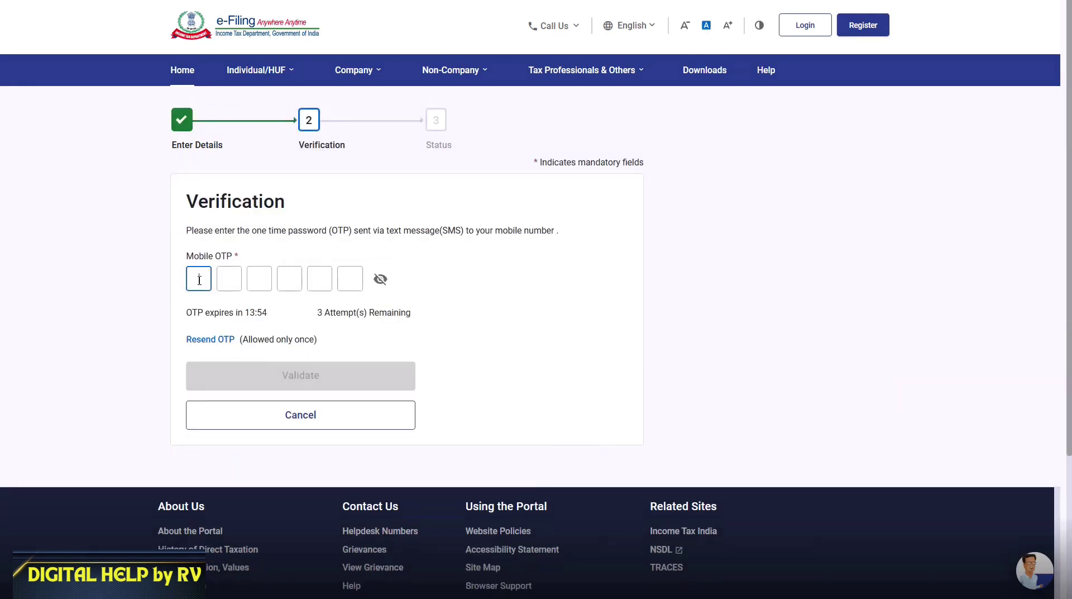
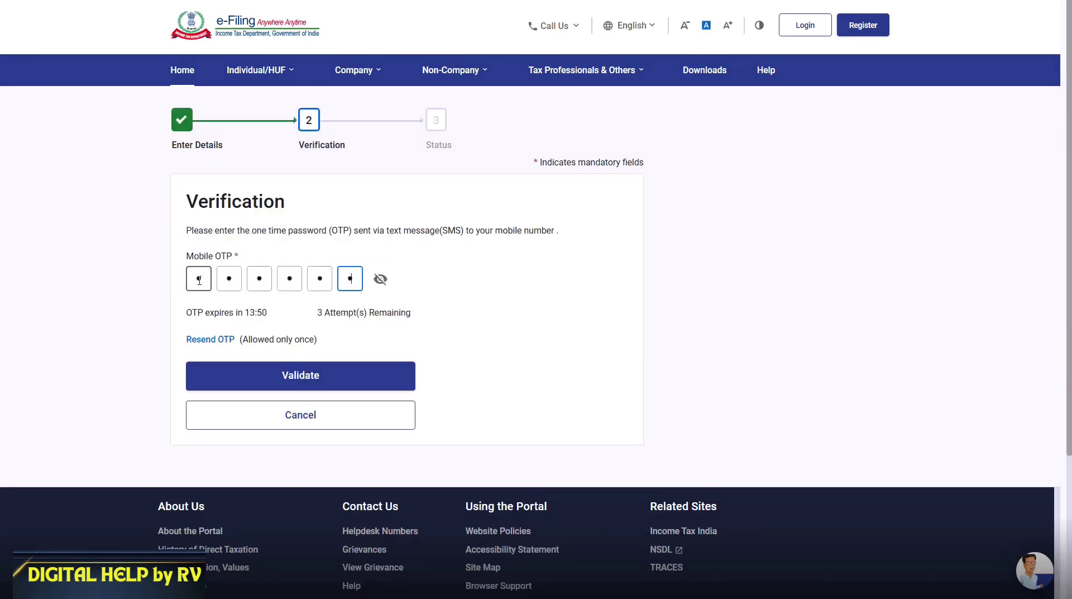
Enter and validate the six-digit mobile OTP, then dismiss the success message
{"action": "left_click", "coordinate": [281, 375]}
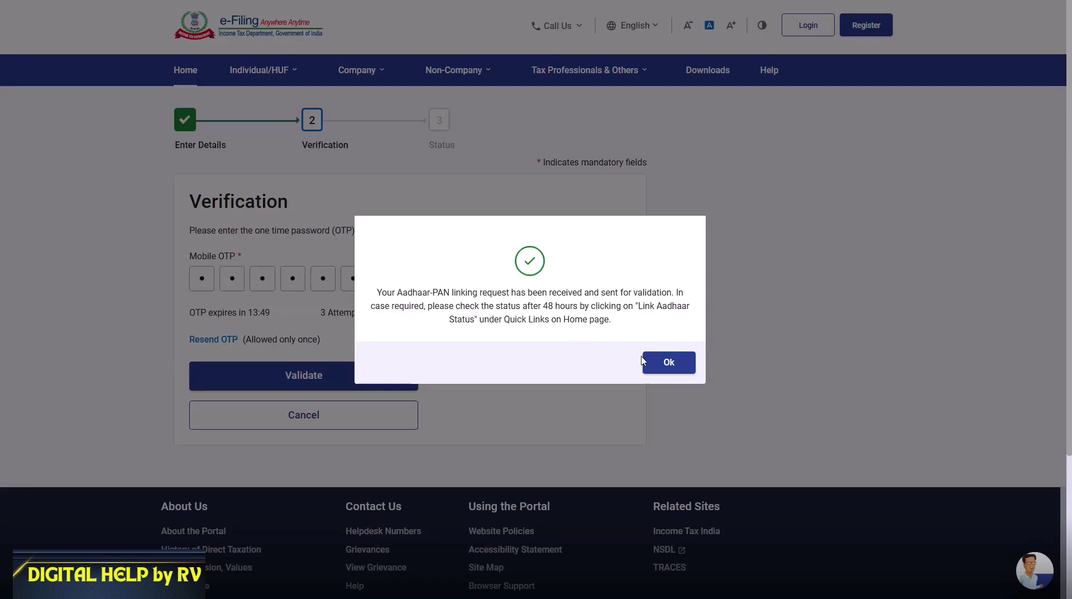
{"action": "left_click", "coordinate": [670, 364]}
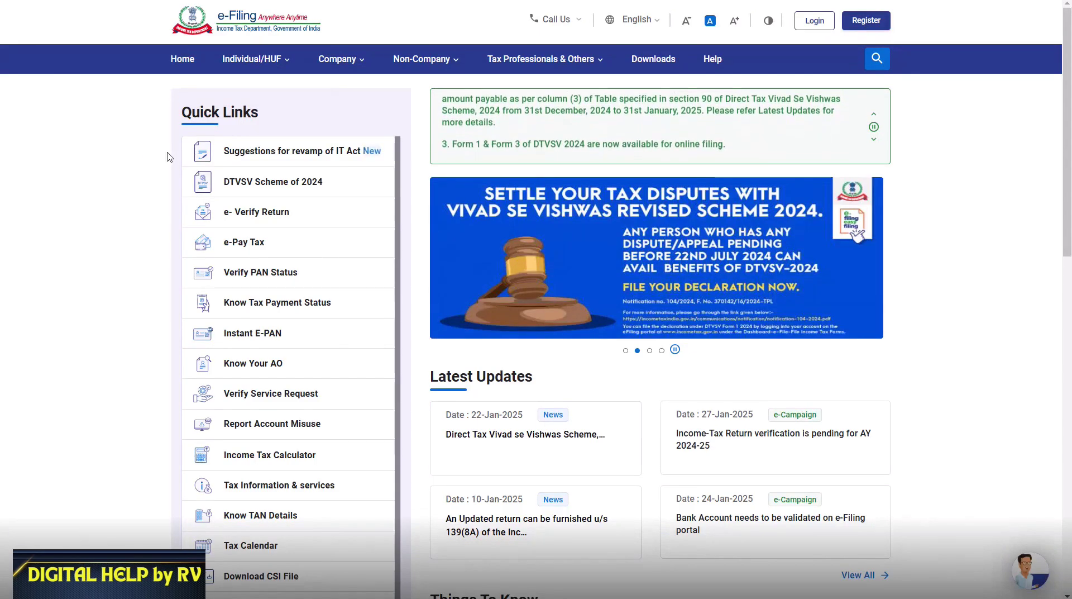
Go back to Link Aadhaar Status from the home page's Quick Links to recheck the link
{"action": "scroll", "coordinate": [134, 290], "scroll_direction": "down", "scroll_amount": 6}
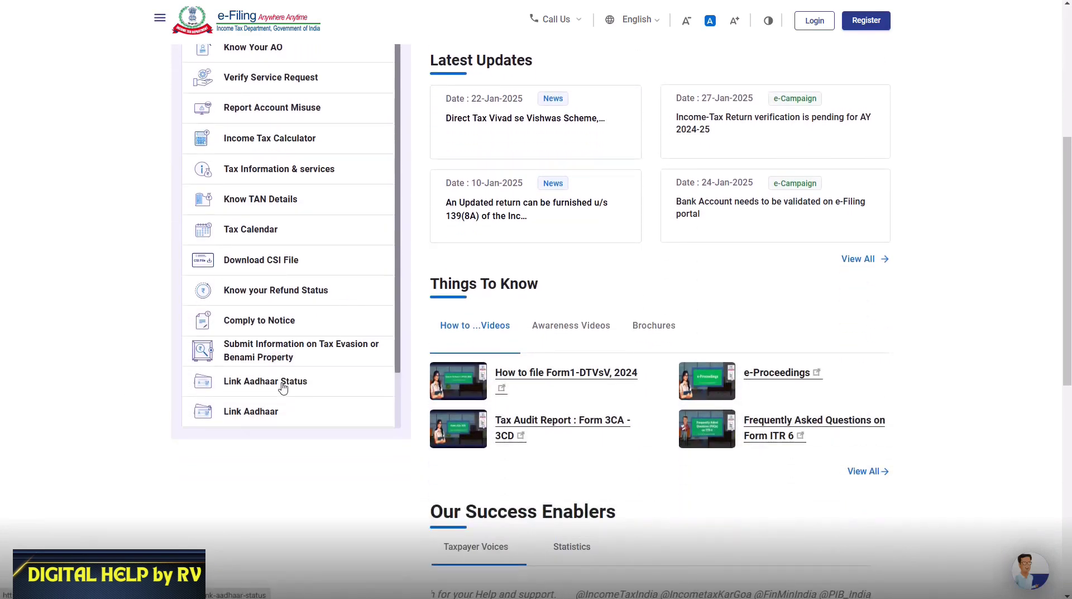
{"action": "left_click", "coordinate": [282, 385]}
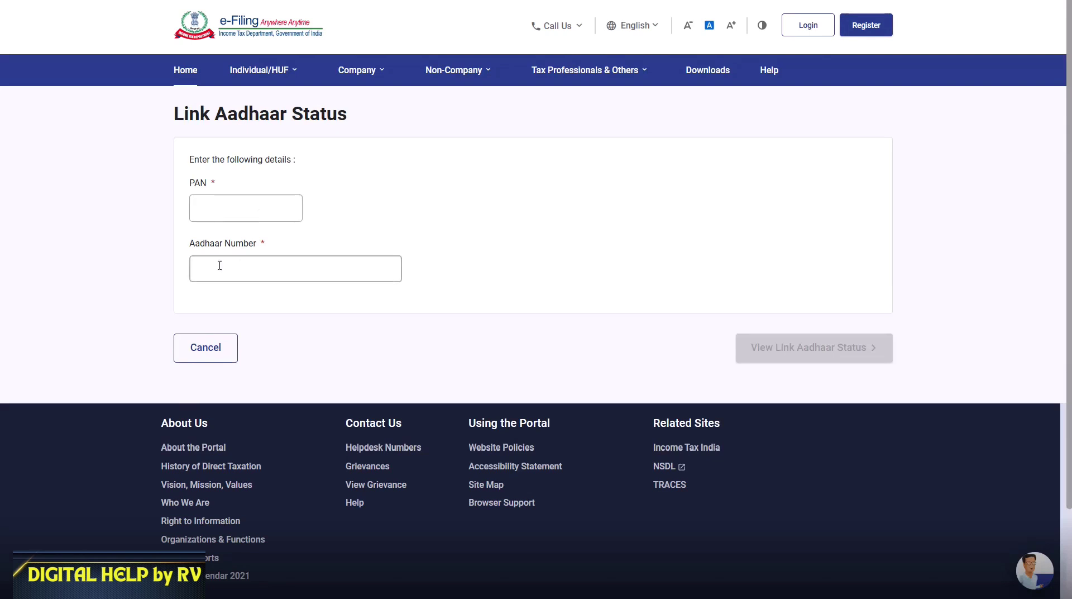